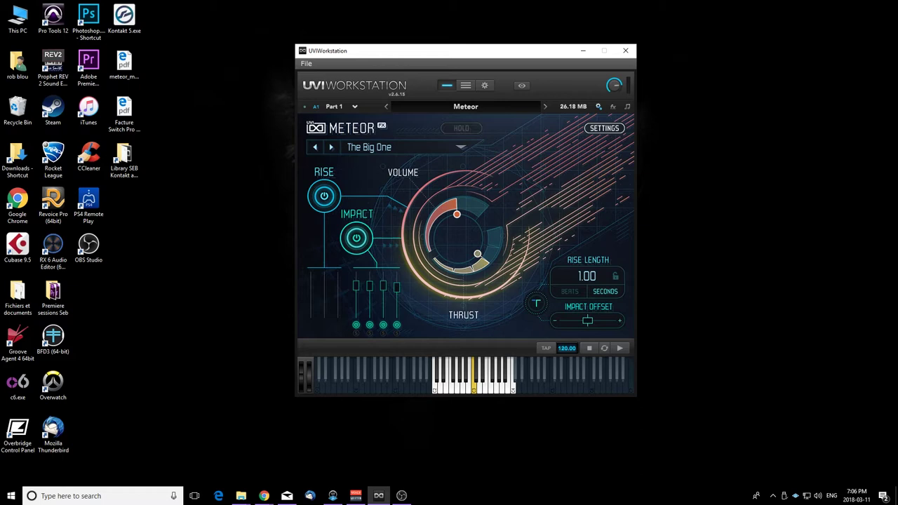
# Shift the UVI Workstation window slightly to the right
pyautogui.moveTo(534, 52); pyautogui.dragTo(562, 52)
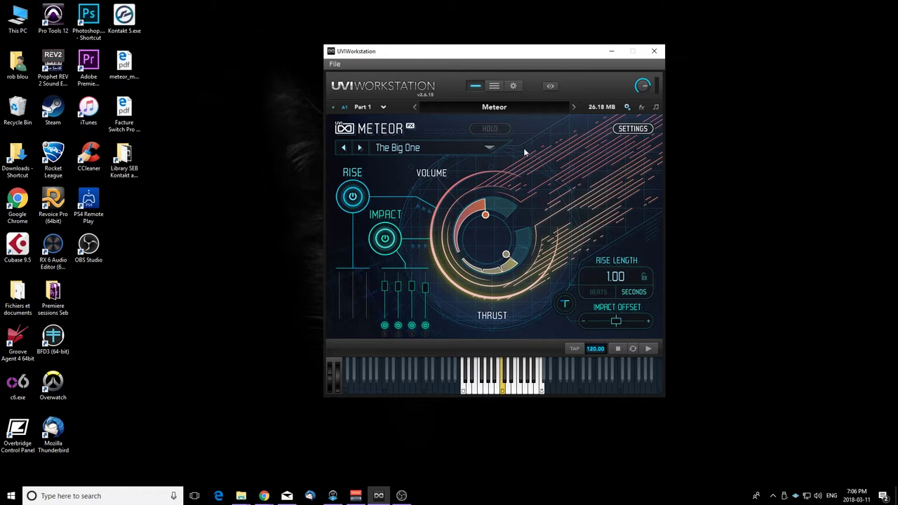
# Browse the Meteor preset categories and keep The Big One from 00 - Meteor Highlights
pyautogui.click(485, 147)
pyautogui.moveTo(472, 169)
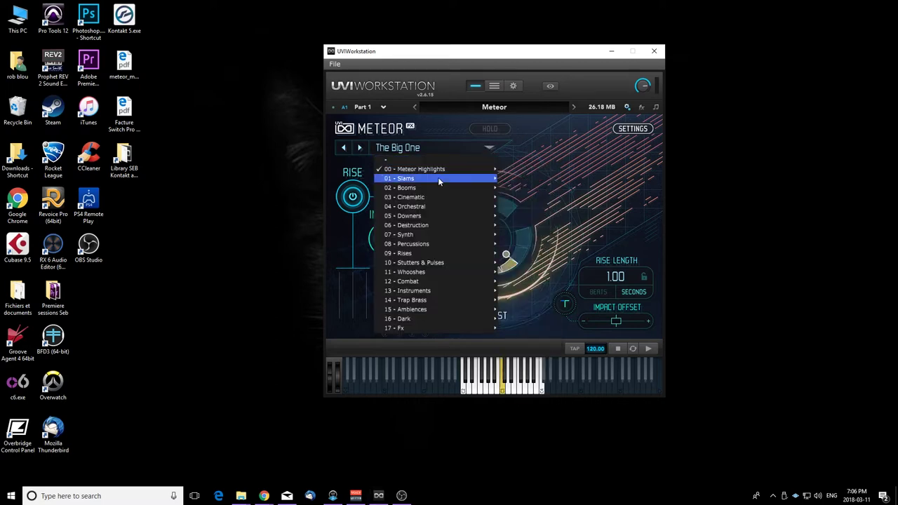
pyautogui.moveTo(438, 179)
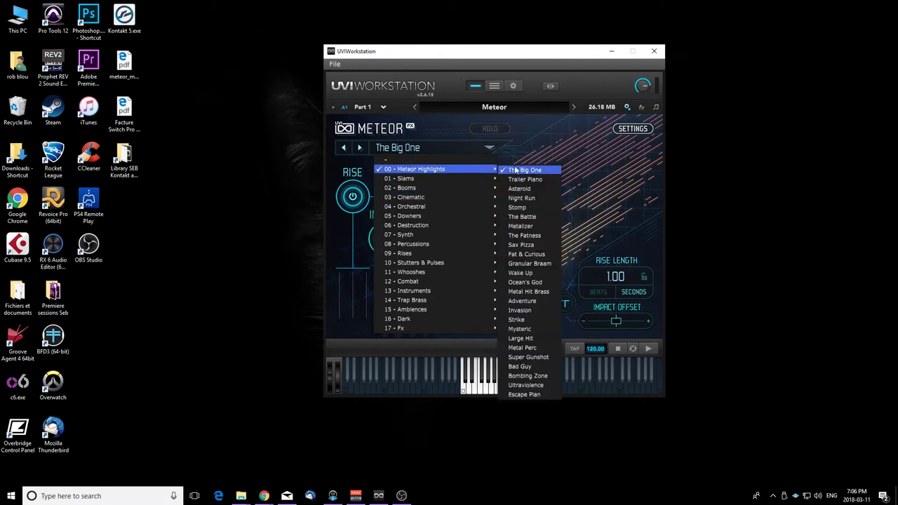
pyautogui.click(515, 171)
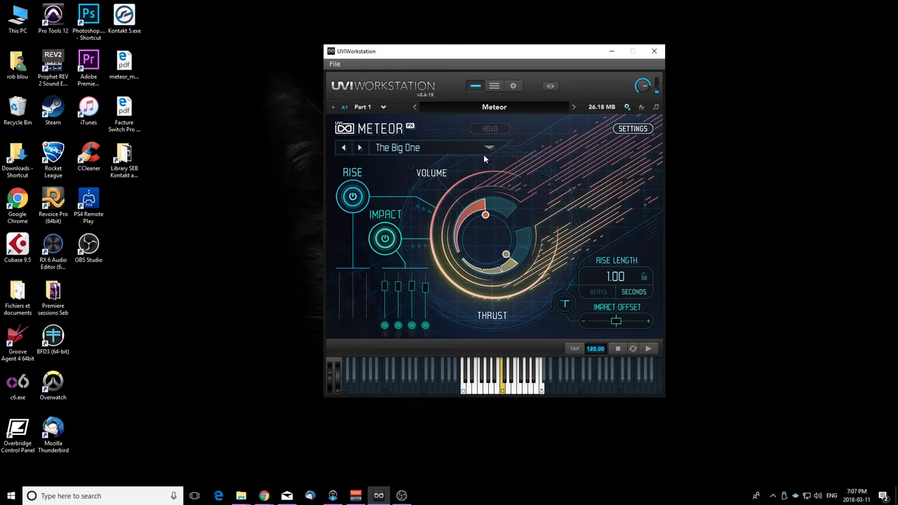
# Step forward two presets, past Trailer Piano, to load Asteroid
pyautogui.click(360, 148)
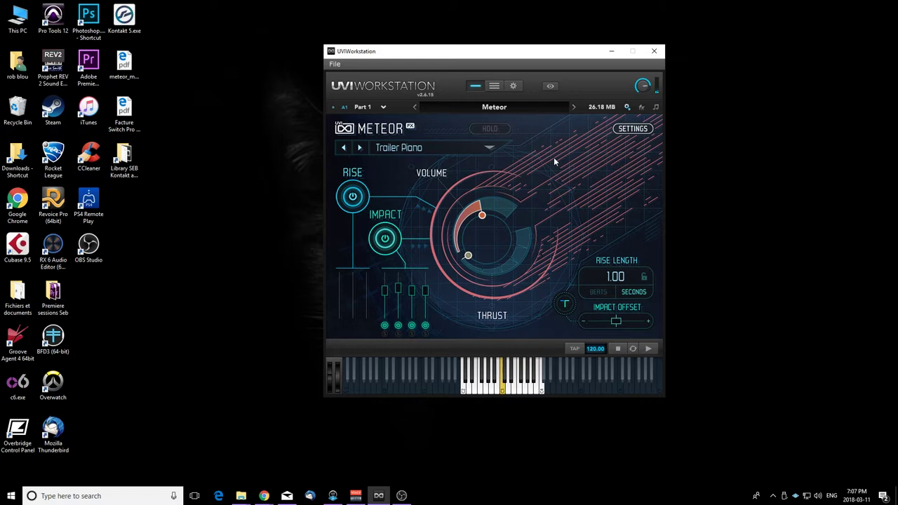
pyautogui.click(360, 147)
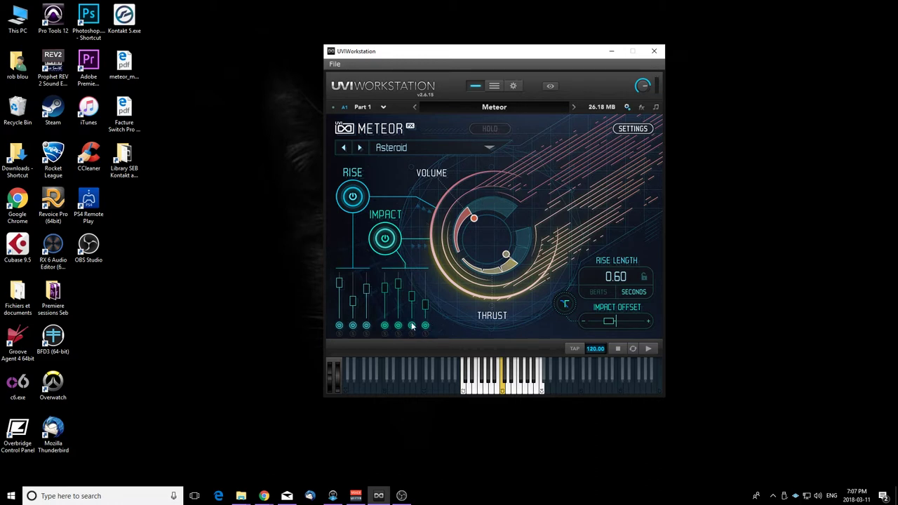
# Raise the second Rise layer's level and toggle the first Rise layer off and back on
pyautogui.moveTo(353, 302); pyautogui.dragTo(374, 261)
pyautogui.moveTo(353, 288)
pyautogui.click(340, 327)
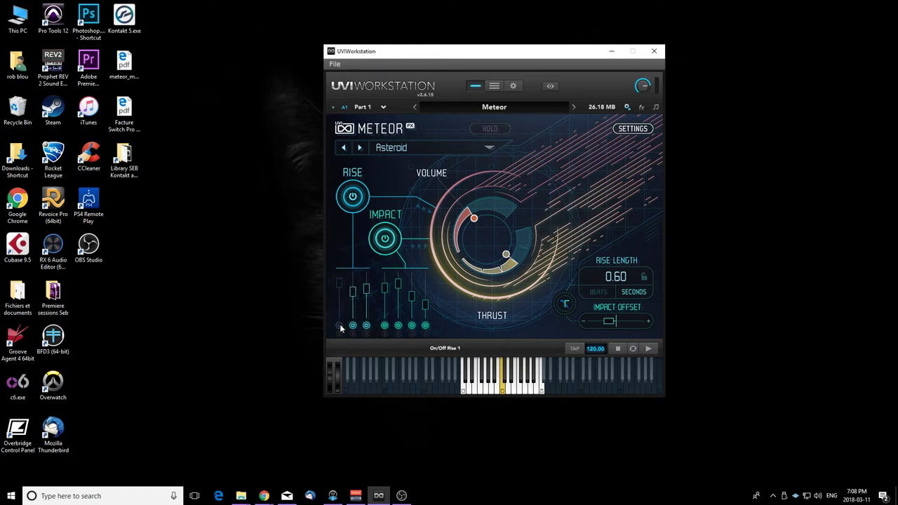
pyautogui.click(340, 327)
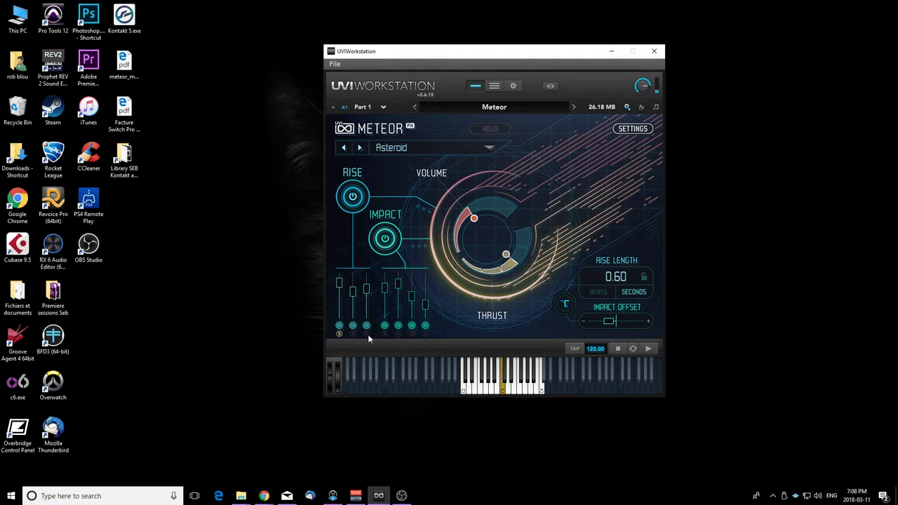
# Solo Rise 2, Rise 3 and the four Impact layers in turn to audition them
pyautogui.click(354, 333)
pyautogui.click(366, 333)
pyautogui.click(367, 334)
pyautogui.click(385, 334)
pyautogui.click(397, 333)
pyautogui.click(413, 333)
pyautogui.click(425, 333)
# Switch the rise length to beats and back to seconds, then lengthen it to 2.20 seconds
pyautogui.click(627, 293)
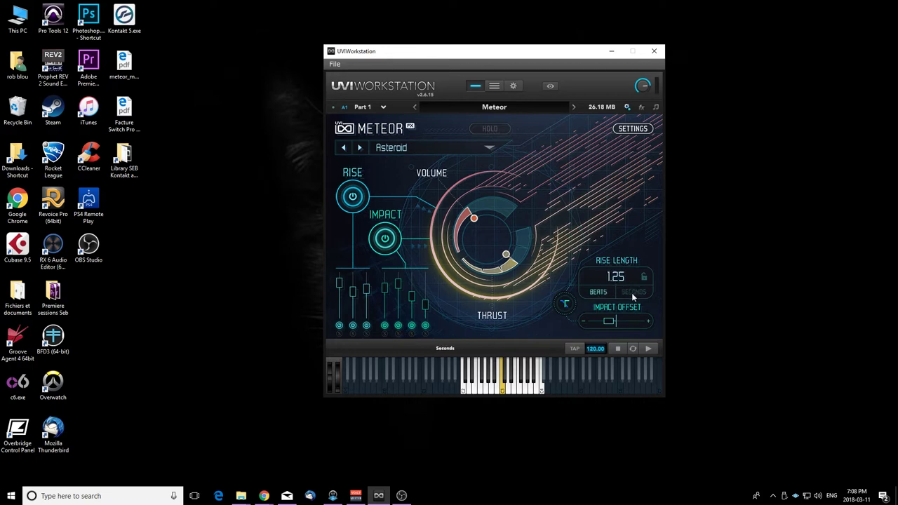
pyautogui.click(632, 295)
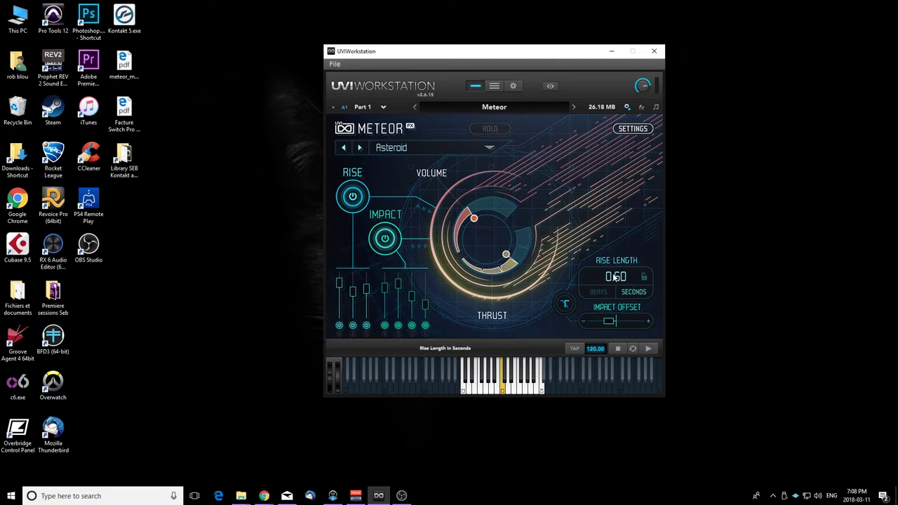
pyautogui.moveTo(620, 283); pyautogui.dragTo(619, 274)
# Try a 334 ms impact offset and the crossfade, then settle on about -2 ms with crossfade off
pyautogui.moveTo(608, 319)
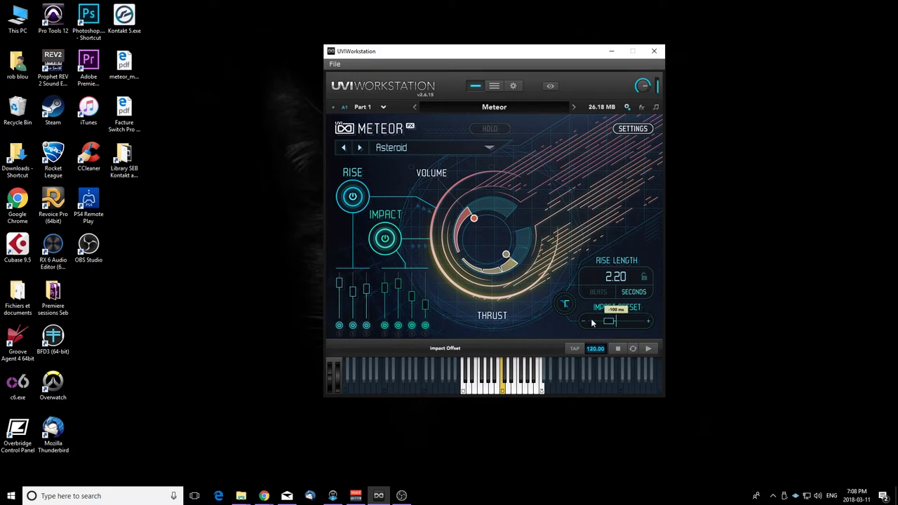
pyautogui.moveTo(608, 322); pyautogui.dragTo(633, 321)
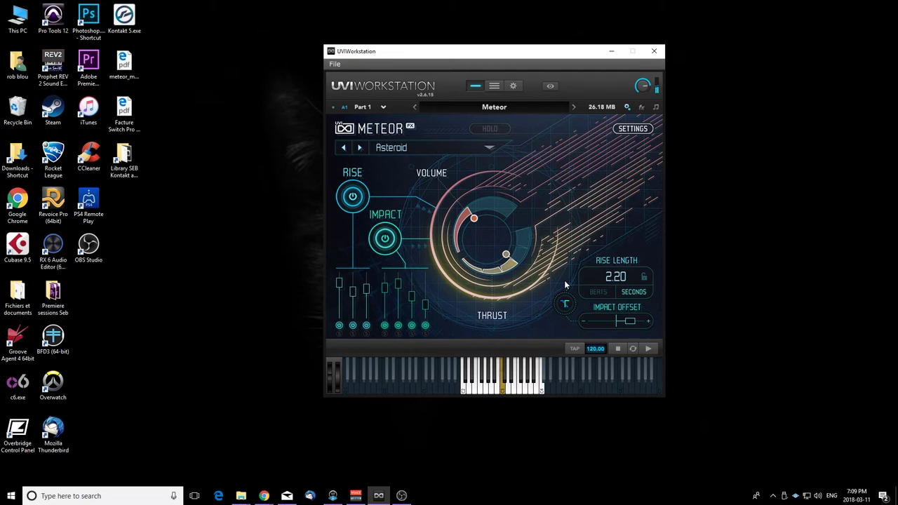
pyautogui.click(565, 304)
pyautogui.click(573, 305)
pyautogui.moveTo(630, 323)
pyautogui.moveTo(631, 323); pyautogui.dragTo(612, 324)
# Open the Meteor settings page and expand the first Rise layer's editing panel
pyautogui.click(637, 133)
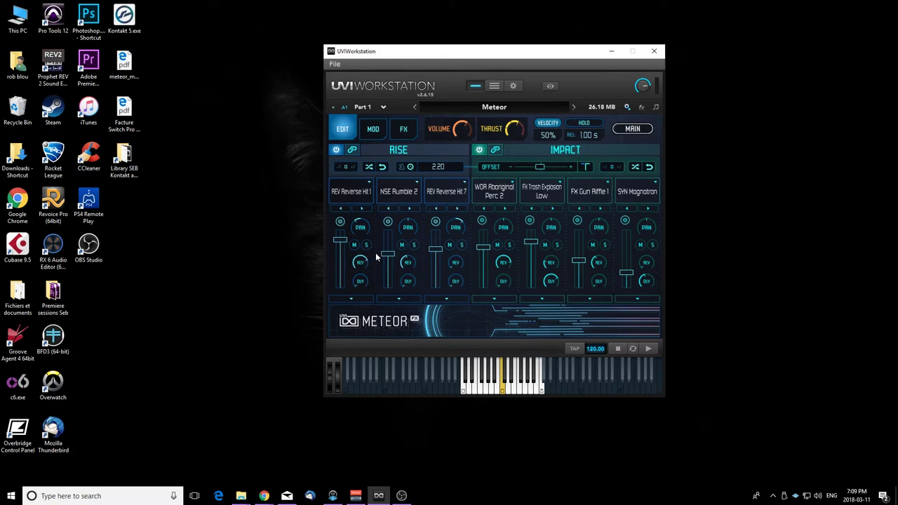
pyautogui.click(360, 299)
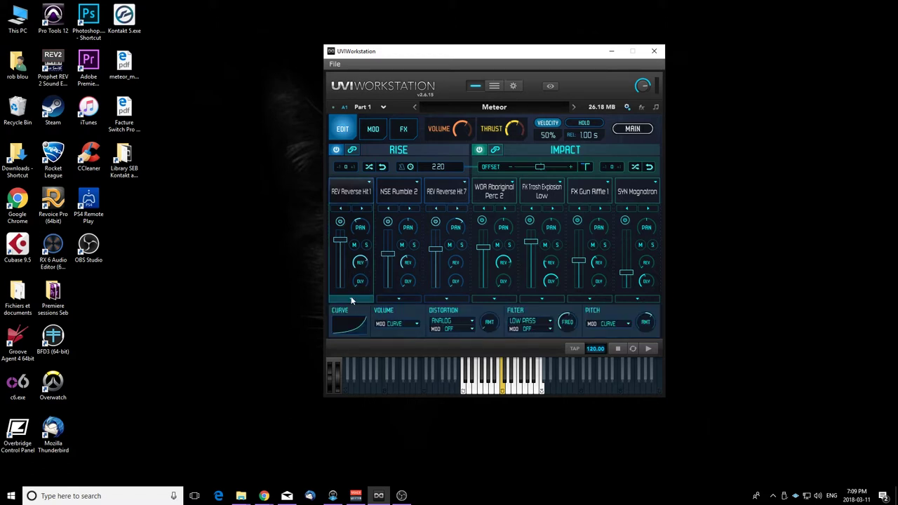
pyautogui.click(351, 297)
pyautogui.click(350, 298)
# Confirm volume CURVE, distortion ANALOG with modulation OFF, pitch CURVE, then show WDR Aboriginal Perc 2's controls
pyautogui.click(395, 324)
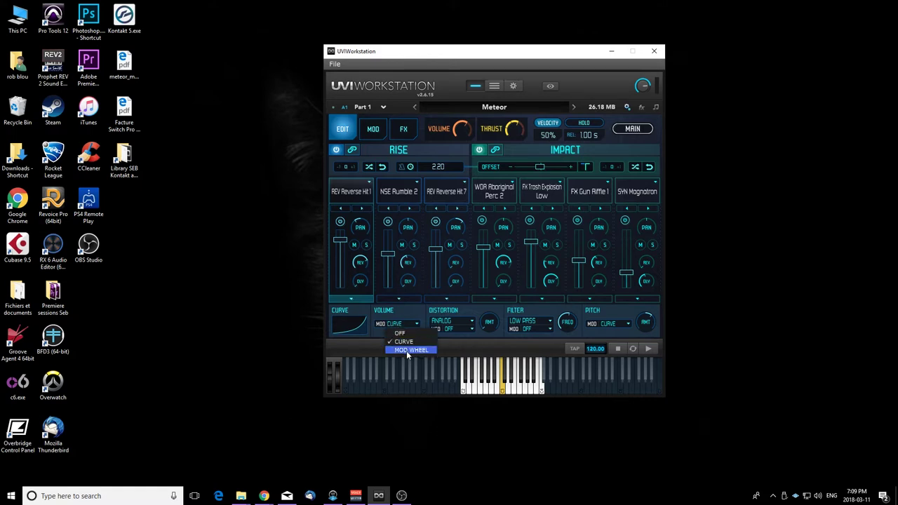
pyautogui.click(407, 341)
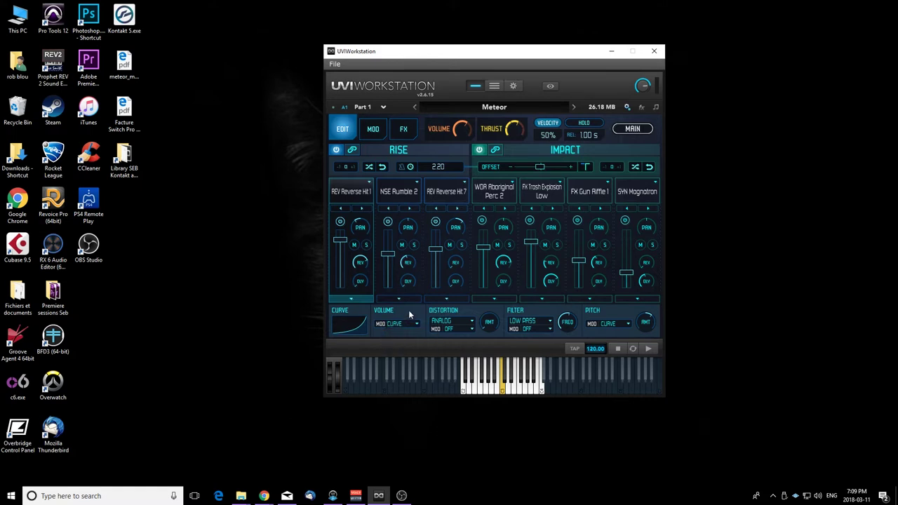
pyautogui.click(452, 321)
pyautogui.click(463, 309)
pyautogui.click(461, 328)
pyautogui.click(462, 309)
pyautogui.click(618, 324)
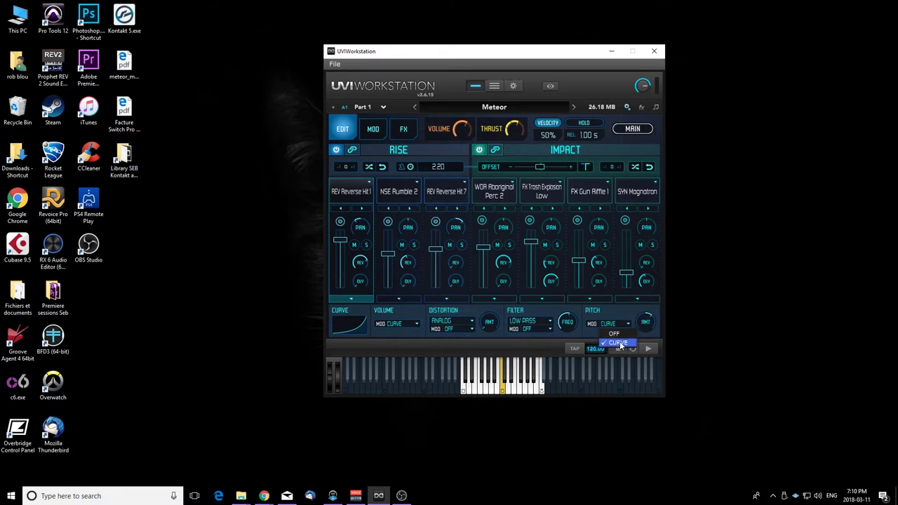
pyautogui.click(615, 311)
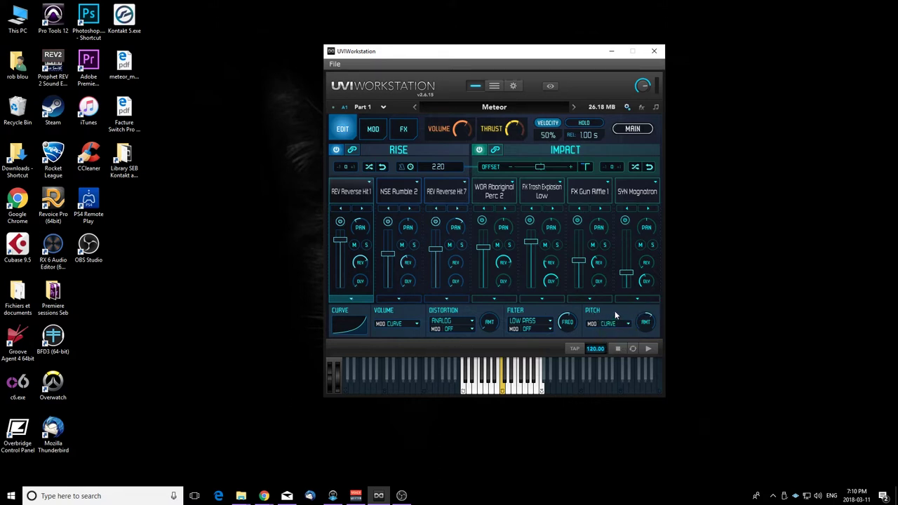
pyautogui.click(495, 298)
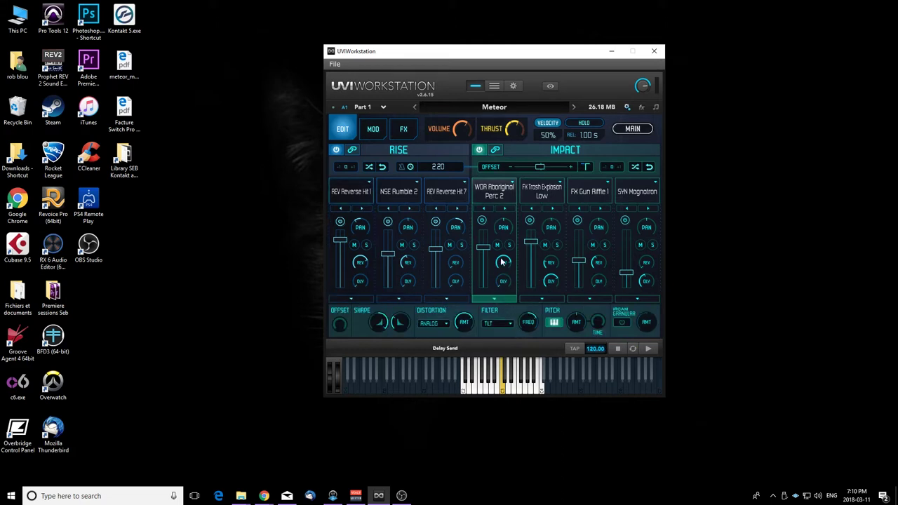
# Solo the WDR Aboriginal Perc 2 sample and change its distortion type to DIGITAL
pyautogui.moveTo(434, 293)
pyautogui.click(509, 245)
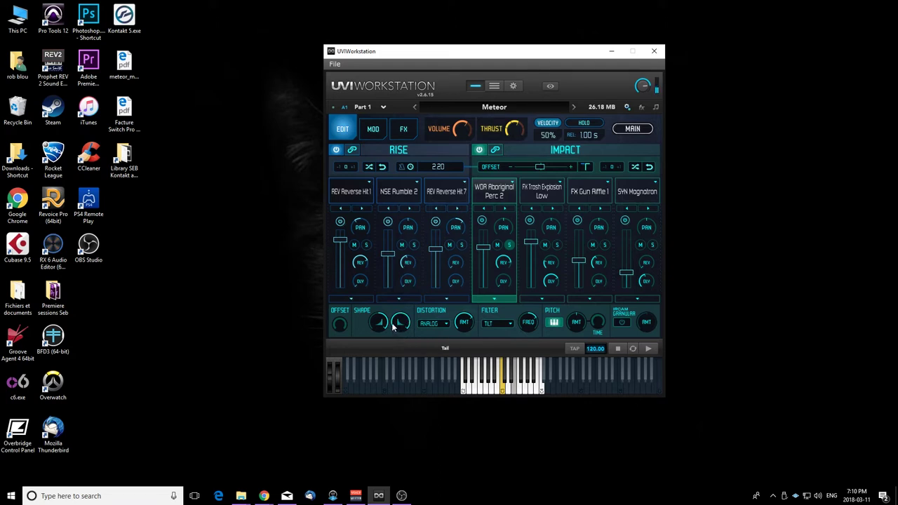
pyautogui.click(445, 326)
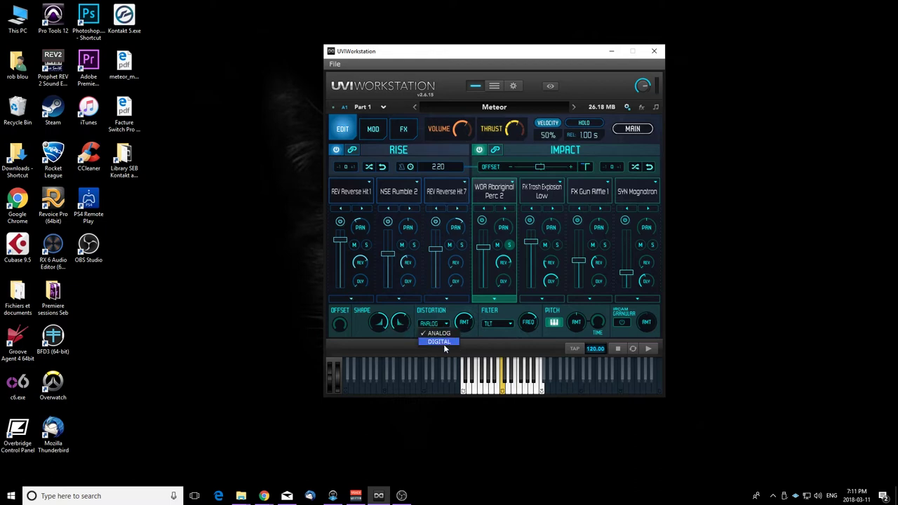
pyautogui.click(445, 320)
pyautogui.click(442, 325)
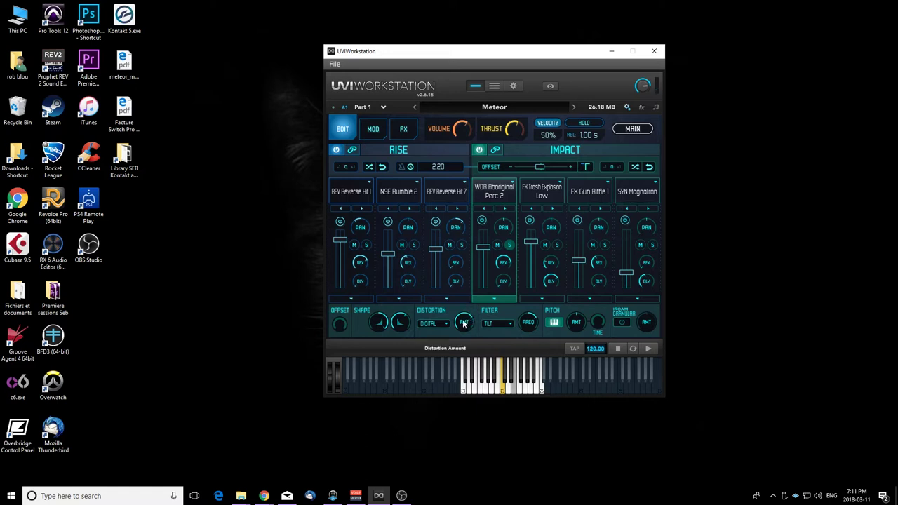
# Return distortion to ANALOG, keep the TILT filter, and set pitch amount 2.6 st, time 2 ms
pyautogui.click(439, 323)
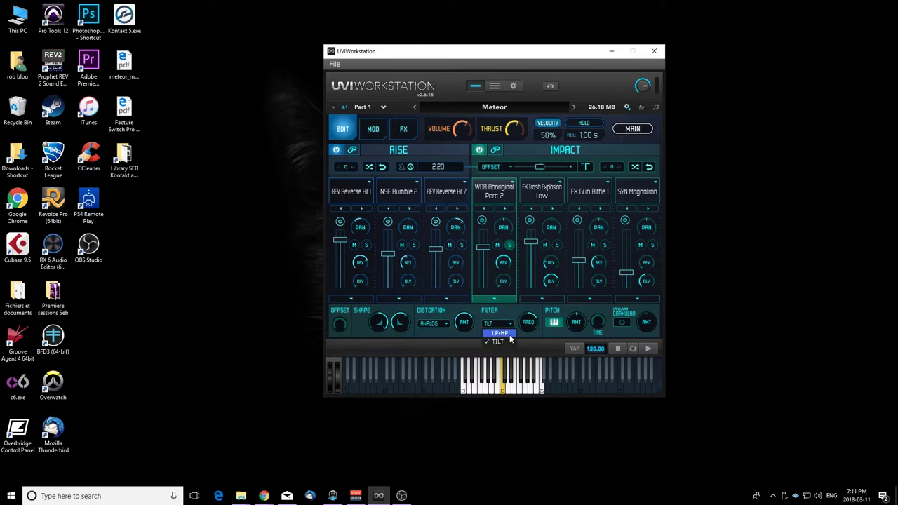
pyautogui.click(504, 313)
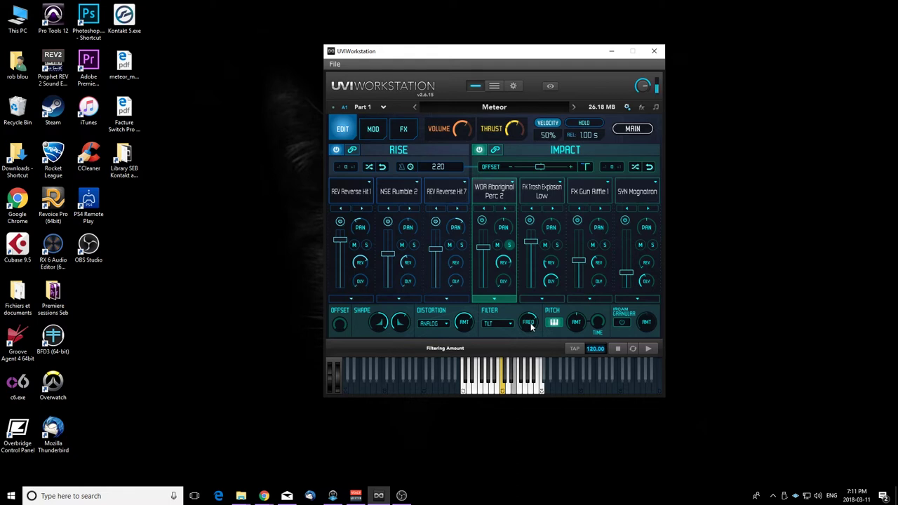
pyautogui.moveTo(570, 320)
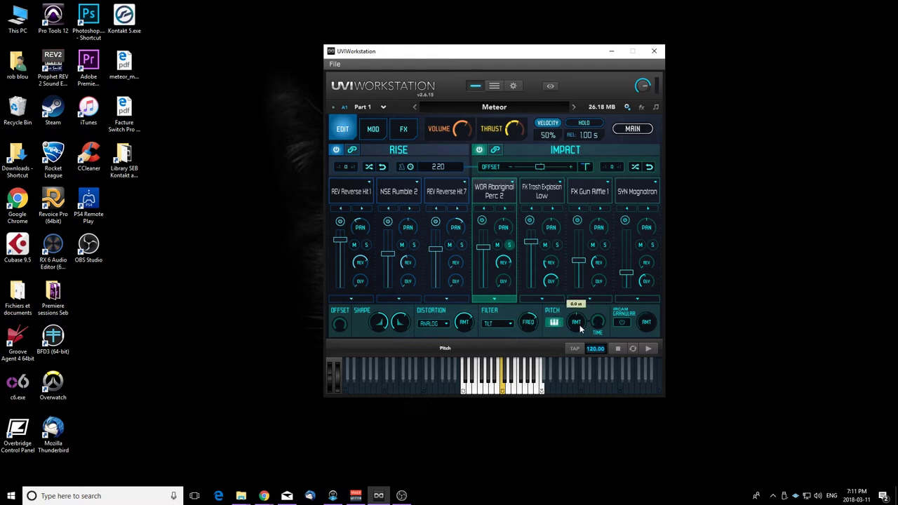
pyautogui.moveTo(578, 326); pyautogui.dragTo(580, 307)
pyautogui.moveTo(596, 321); pyautogui.dragTo(601, 296)
# Enable Granular for the impact sample, then go back to MAIN and push the Thrust up
pyautogui.click(623, 322)
pyautogui.click(623, 129)
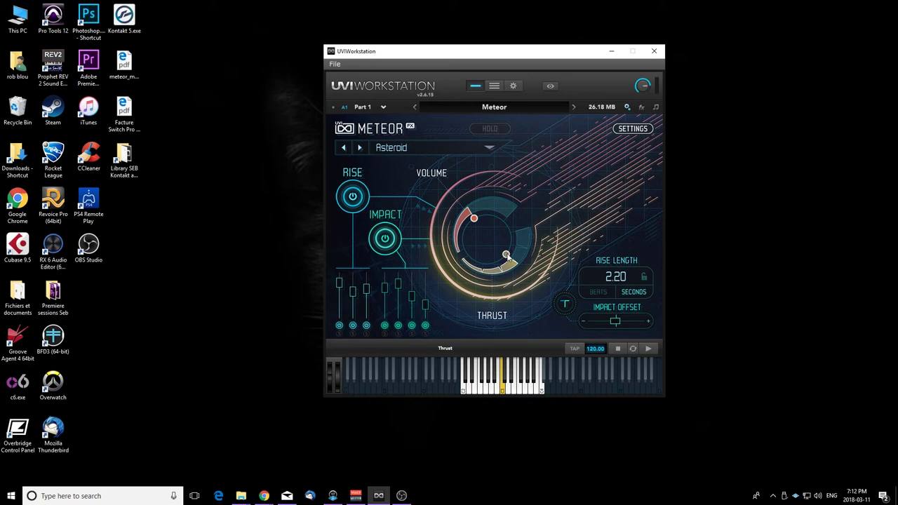
pyautogui.moveTo(506, 255)
pyautogui.mouseDown()
pyautogui.moveTo(469, 255)
pyautogui.moveTo(489, 261)
pyautogui.moveTo(514, 242)
pyautogui.mouseUp()
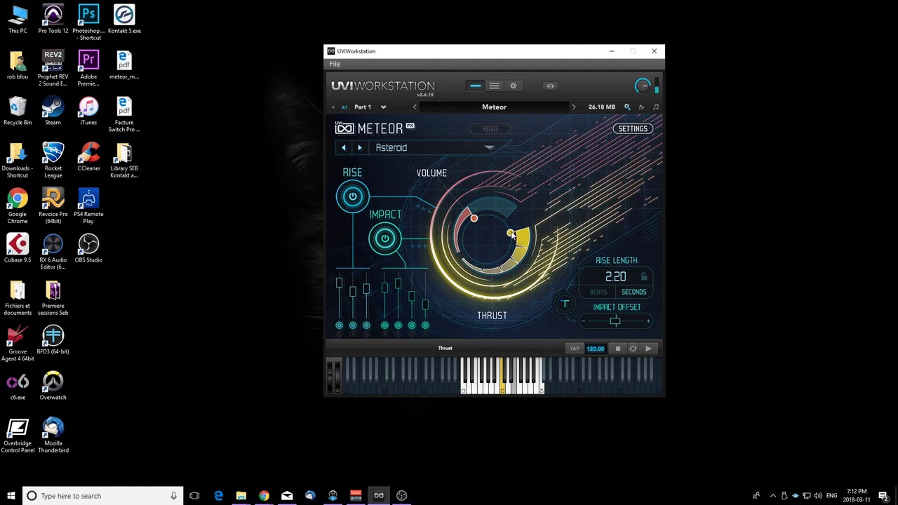
# Bring the Thrust knob back down from the yellow zone to a low level
pyautogui.moveTo(511, 234); pyautogui.dragTo(509, 258)
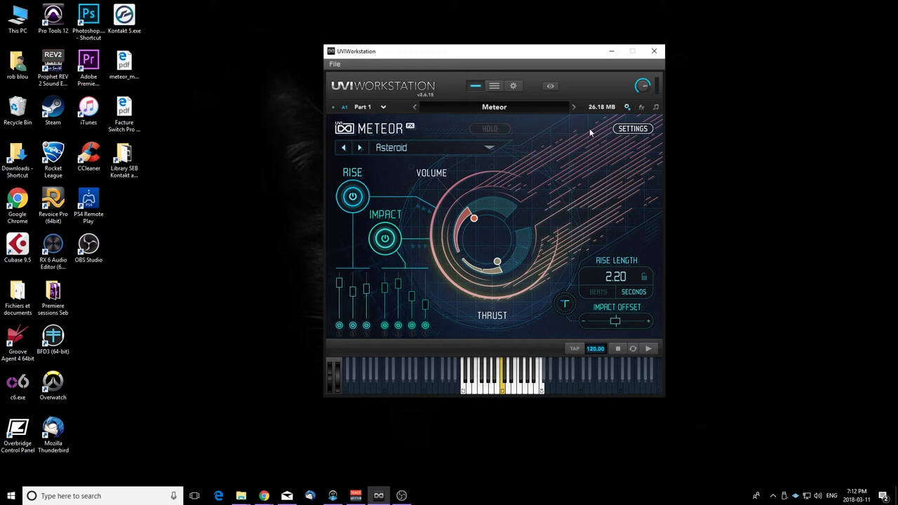
# Back on the layer editing page, raise Meteor's velocity from 50% to 52%
pyautogui.click(632, 129)
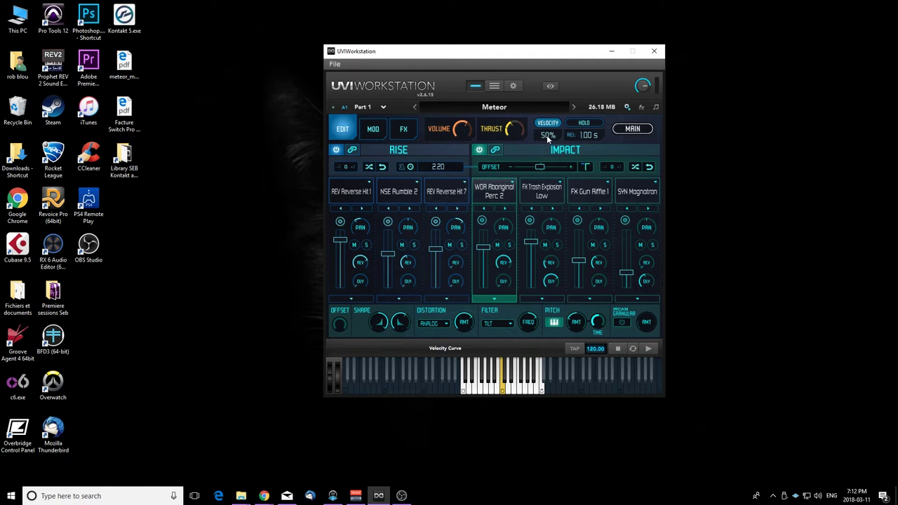
pyautogui.moveTo(549, 137); pyautogui.dragTo(546, 186)
pyautogui.click(368, 188)
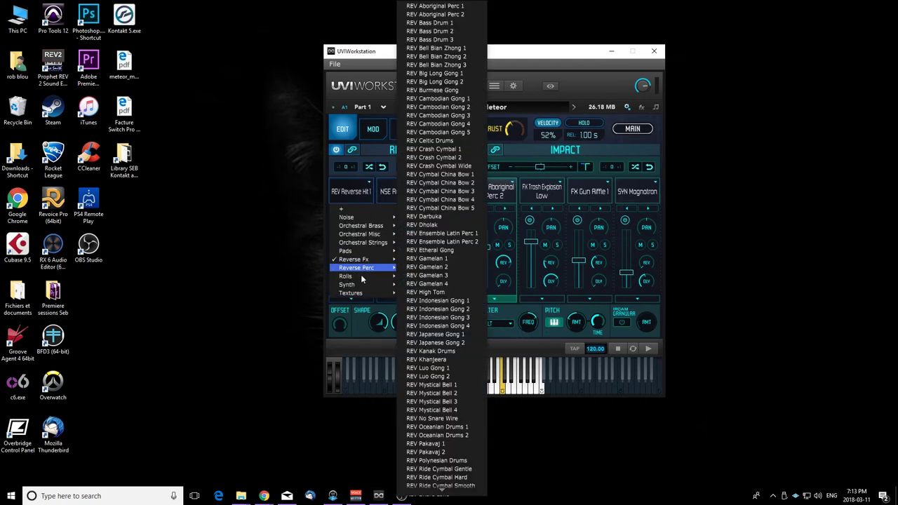
pyautogui.moveTo(362, 277)
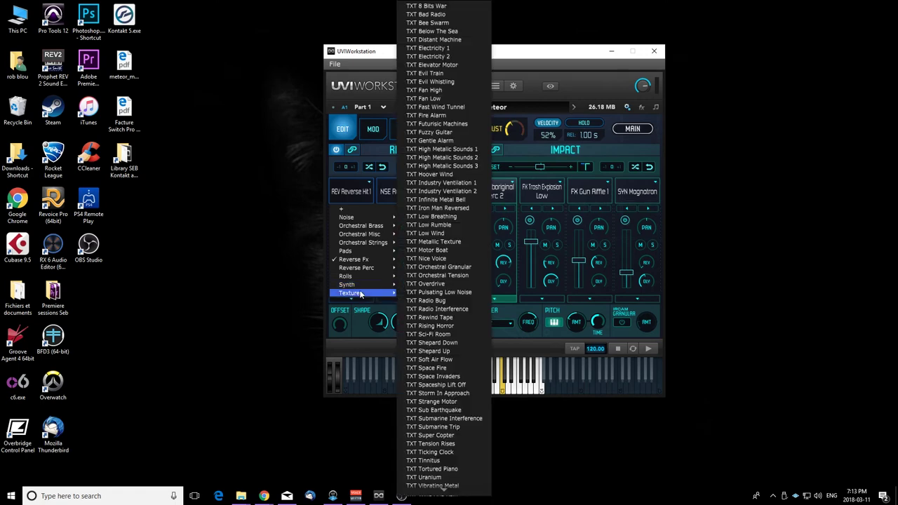
pyautogui.moveTo(367, 242)
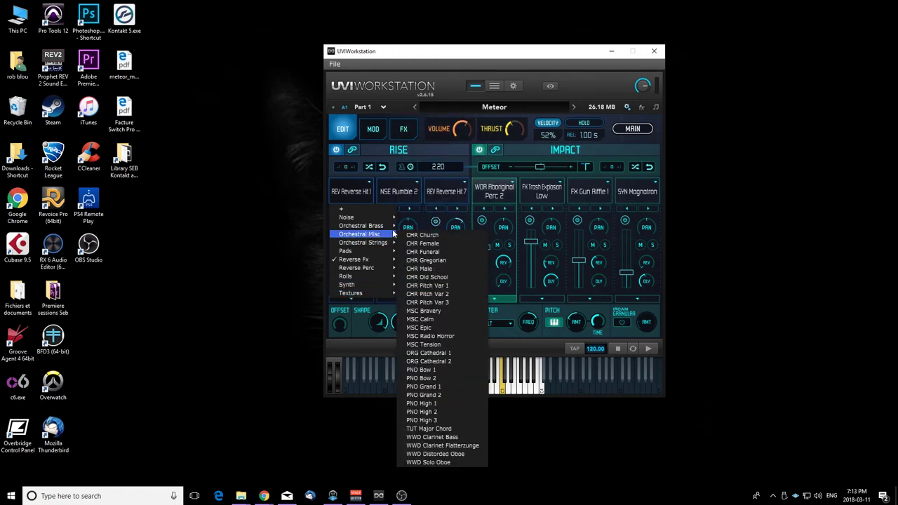
pyautogui.click(374, 150)
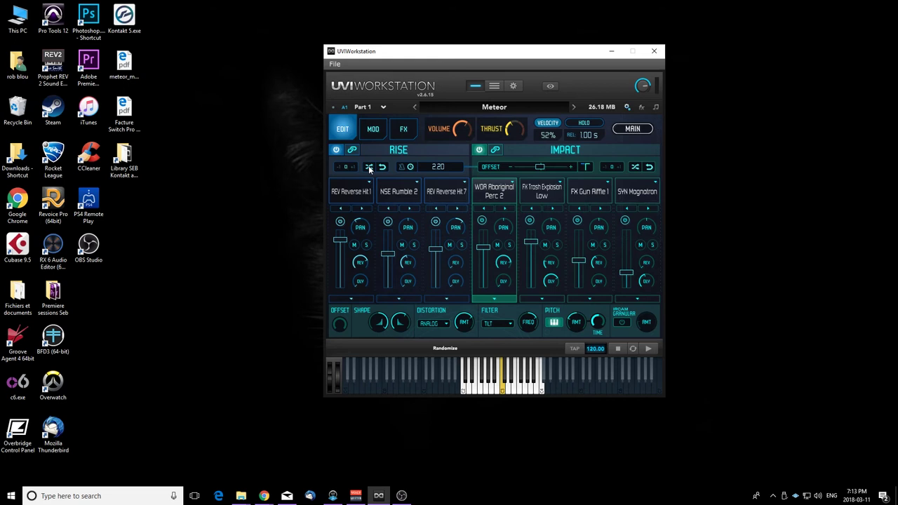
# Randomize the Rise samples three times, landing on REV Organic 3, TXT Infinite Metal Bell and SYN Voice
pyautogui.click(369, 168)
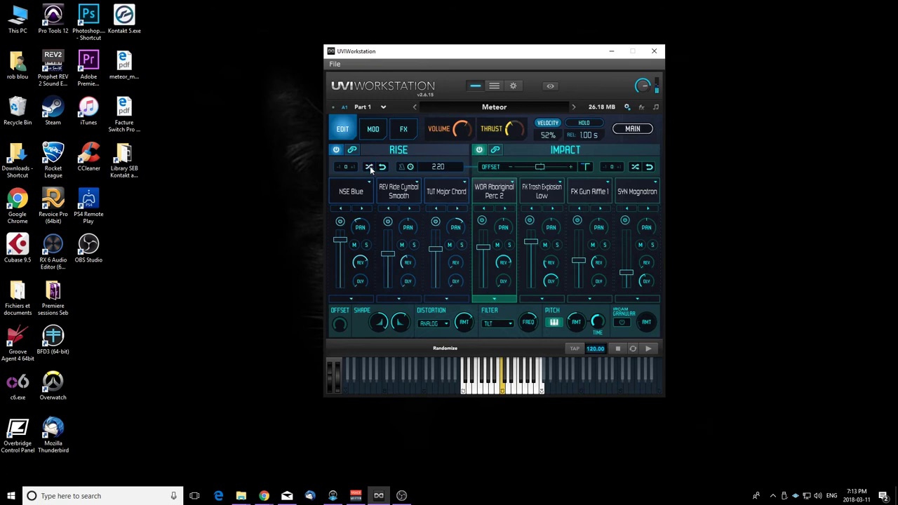
pyautogui.click(370, 168)
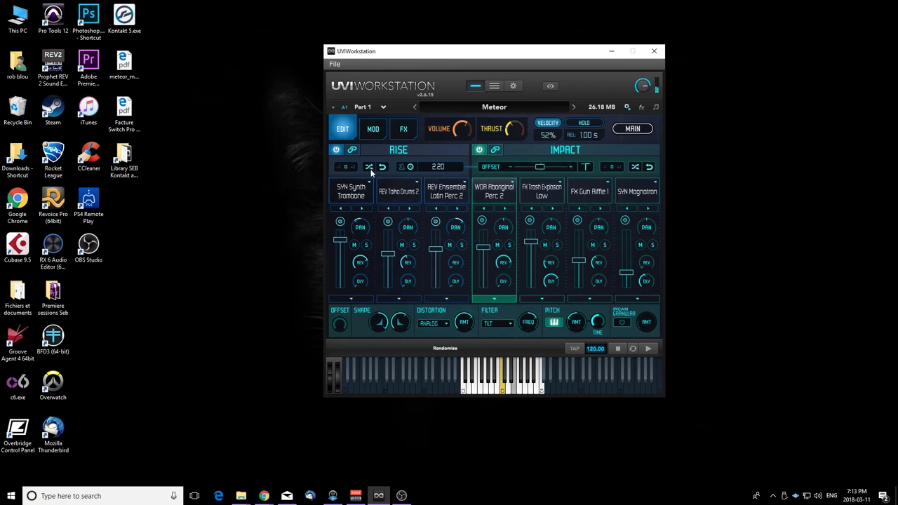
pyautogui.click(370, 168)
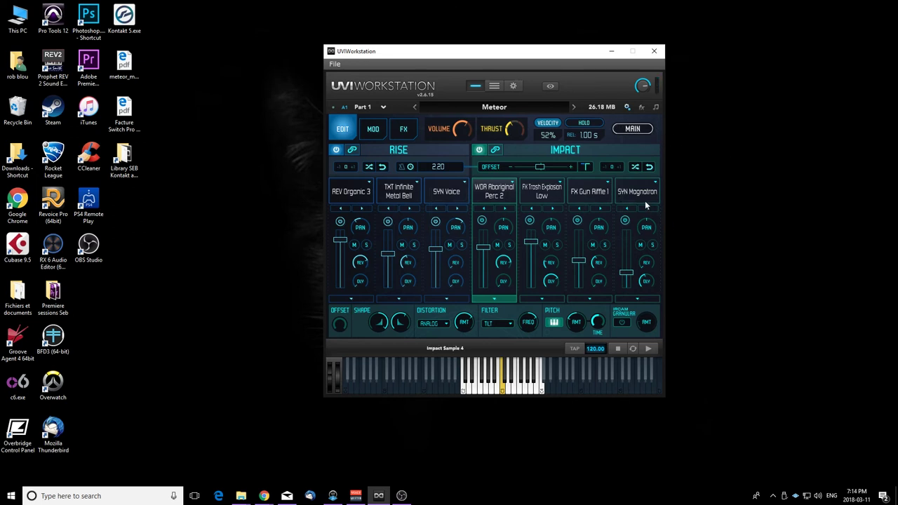
pyautogui.click(372, 128)
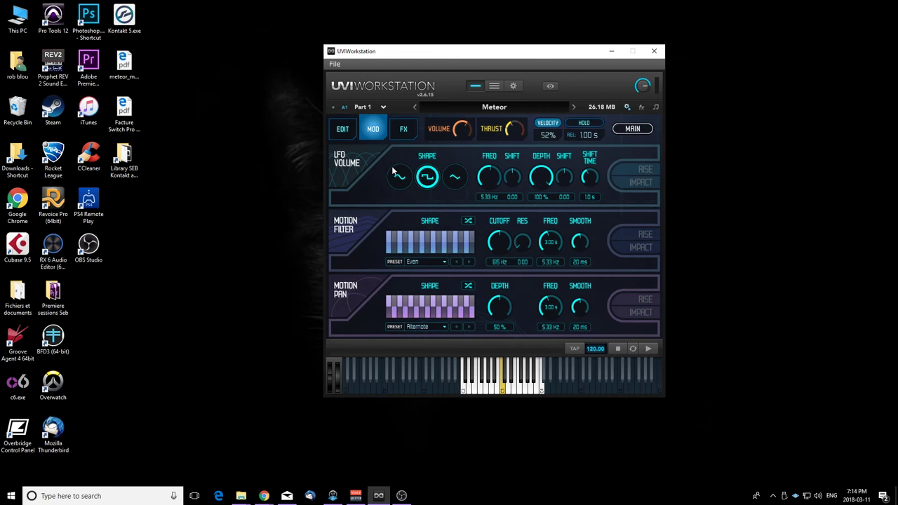
# Set the volume LFO to 12.0 s shift time, 1.00 frequency shift, 0.04 depth shift, unrouted from Rise
pyautogui.click(649, 168)
pyautogui.moveTo(590, 177); pyautogui.dragTo(598, 121)
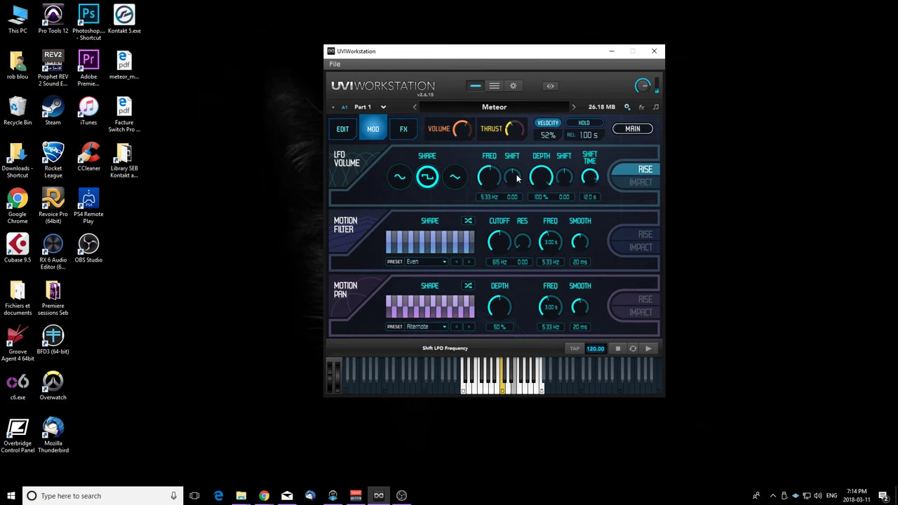
pyautogui.moveTo(517, 179); pyautogui.dragTo(520, 144)
pyautogui.moveTo(567, 185); pyautogui.dragTo(562, 209)
pyautogui.moveTo(513, 180); pyautogui.dragTo(516, 148)
pyautogui.click(644, 169)
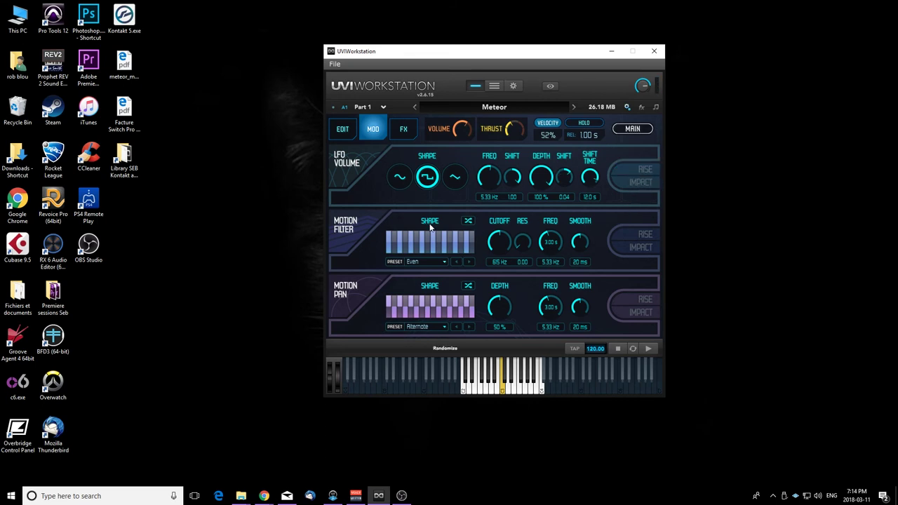
# Raise Motion Filter resonance and cutoff with a Ramp Up shape, routing Motion Pan to Rise instead
pyautogui.click(645, 234)
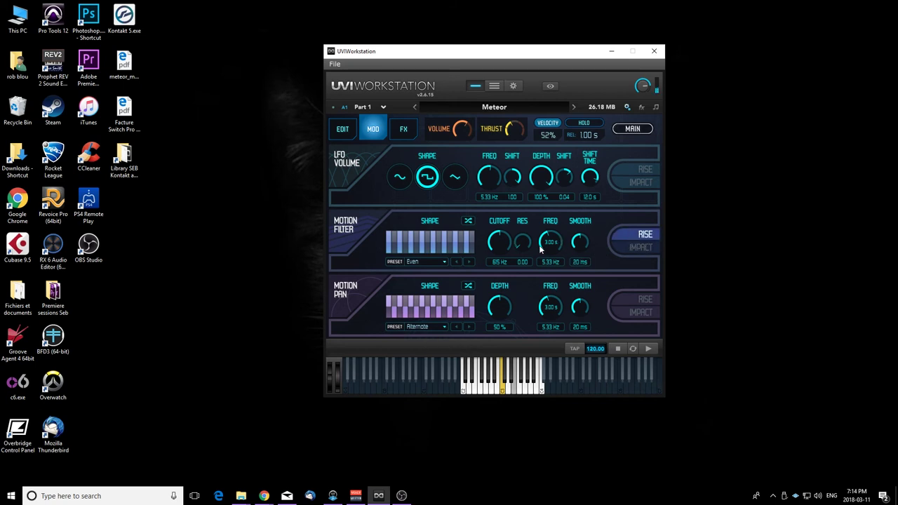
pyautogui.moveTo(524, 245); pyautogui.dragTo(503, 212)
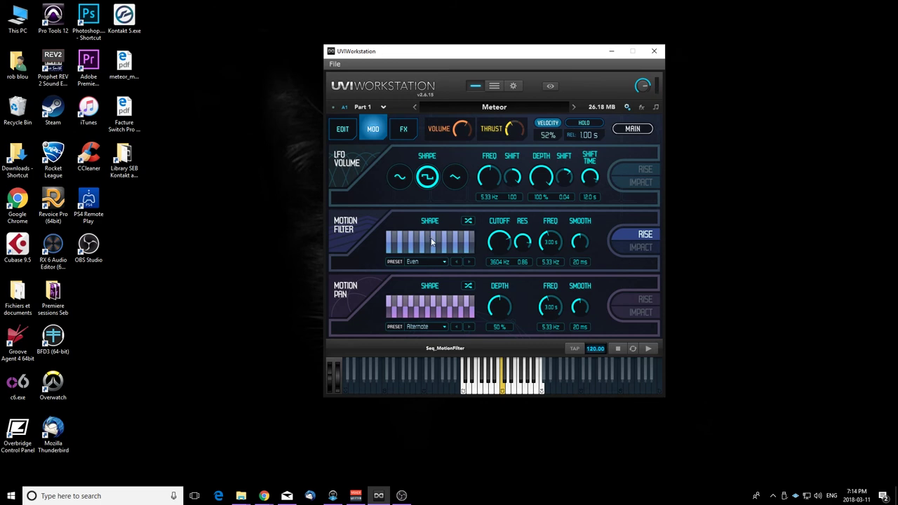
pyautogui.click(425, 262)
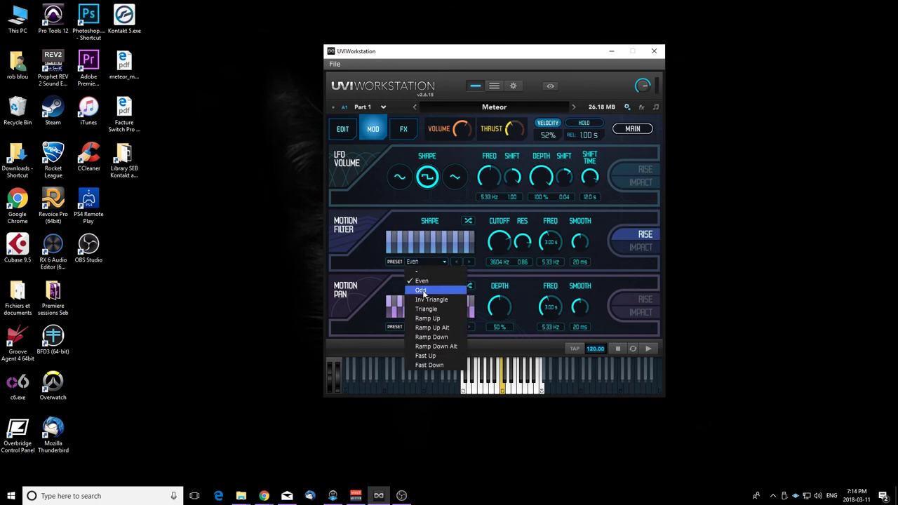
pyautogui.click(430, 318)
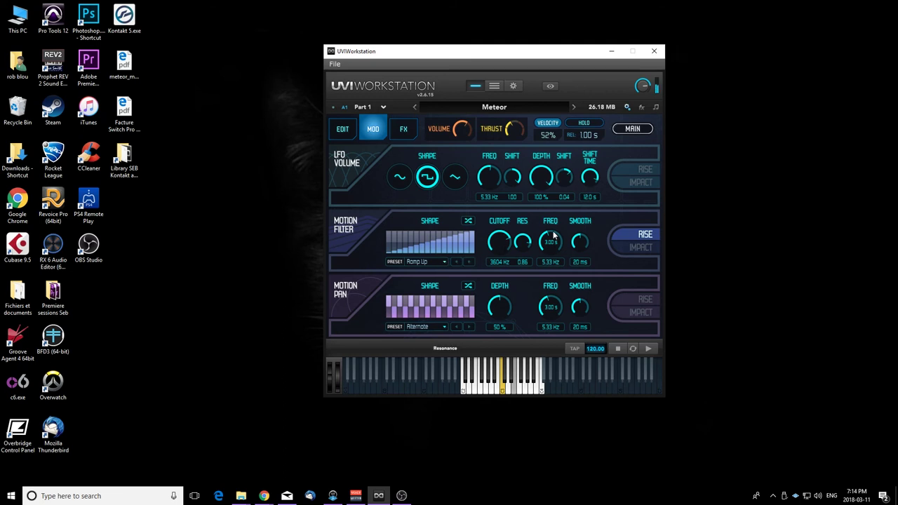
pyautogui.click(635, 235)
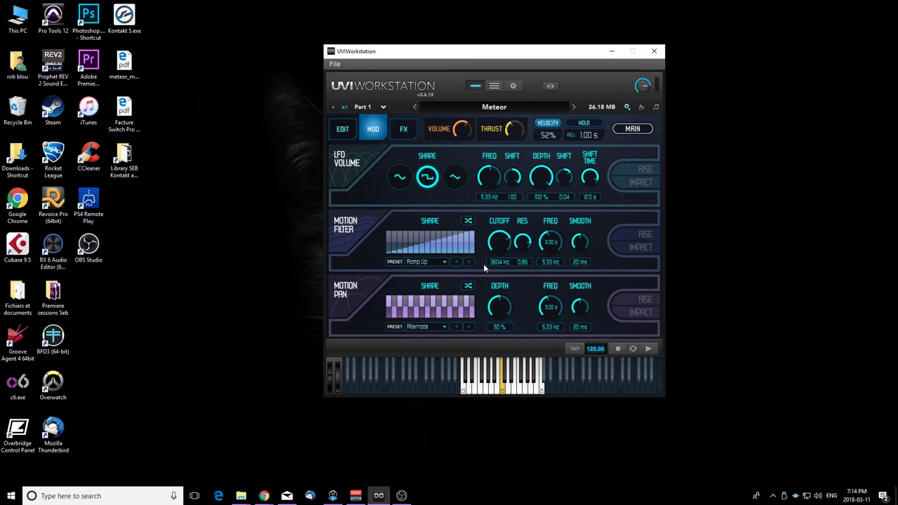
pyautogui.click(641, 300)
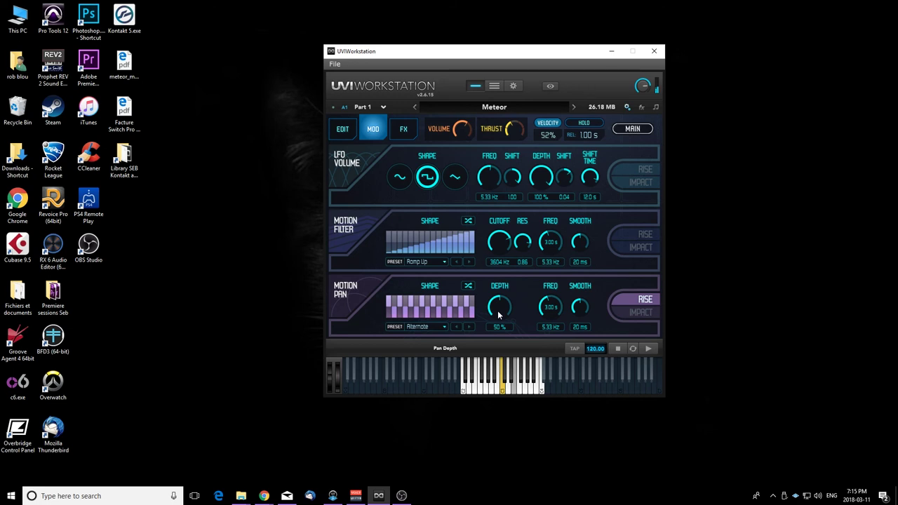
# Set Motion Pan depth to 57%, change one step of its pattern, and route it to Impact
pyautogui.moveTo(499, 313); pyautogui.dragTo(502, 249)
pyautogui.moveTo(503, 315); pyautogui.dragTo(501, 351)
pyautogui.click(433, 327)
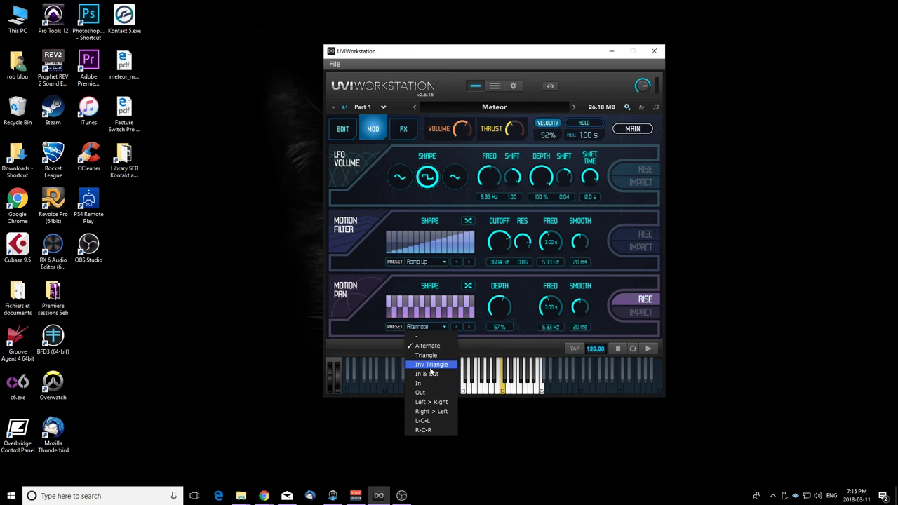
pyautogui.click(425, 309)
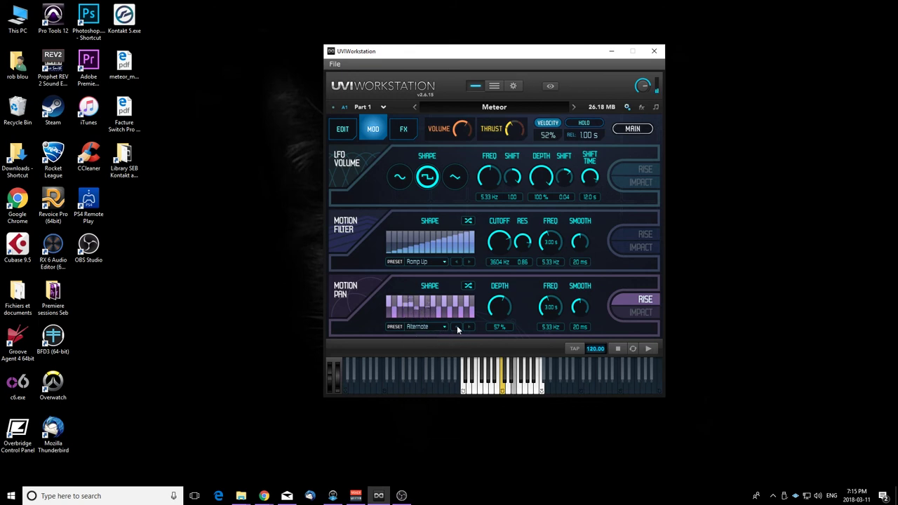
pyautogui.click(640, 312)
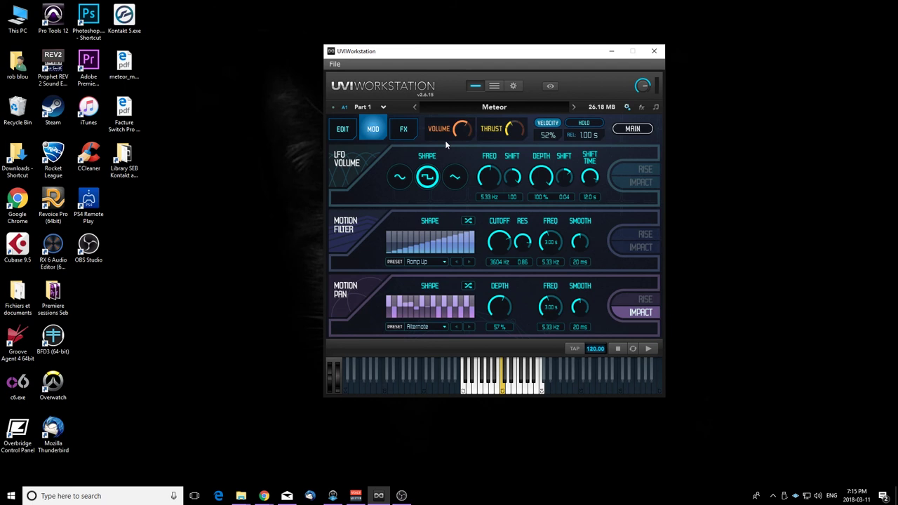
pyautogui.click(405, 131)
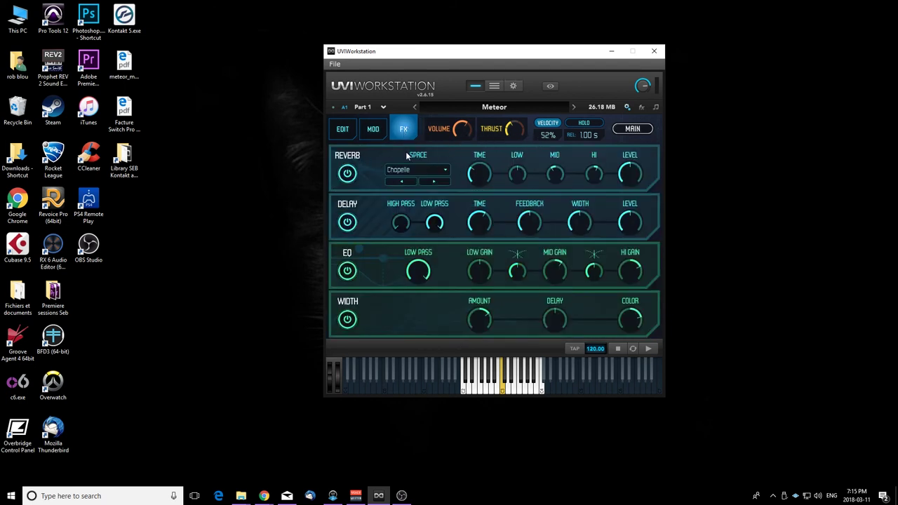
pyautogui.click(346, 131)
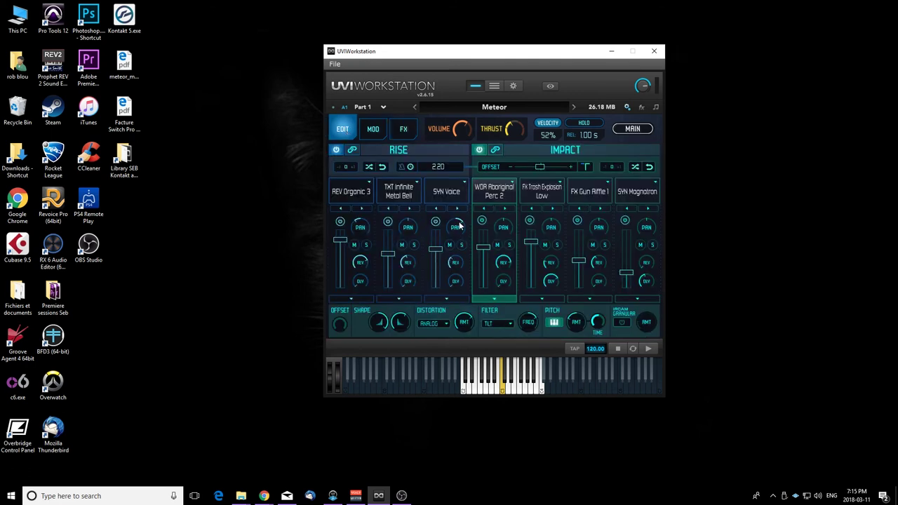
pyautogui.click(404, 129)
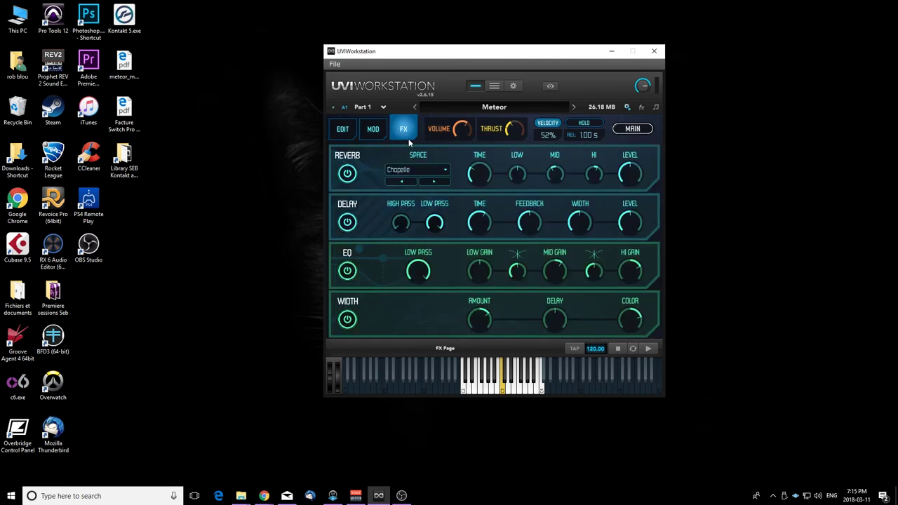
pyautogui.click(398, 172)
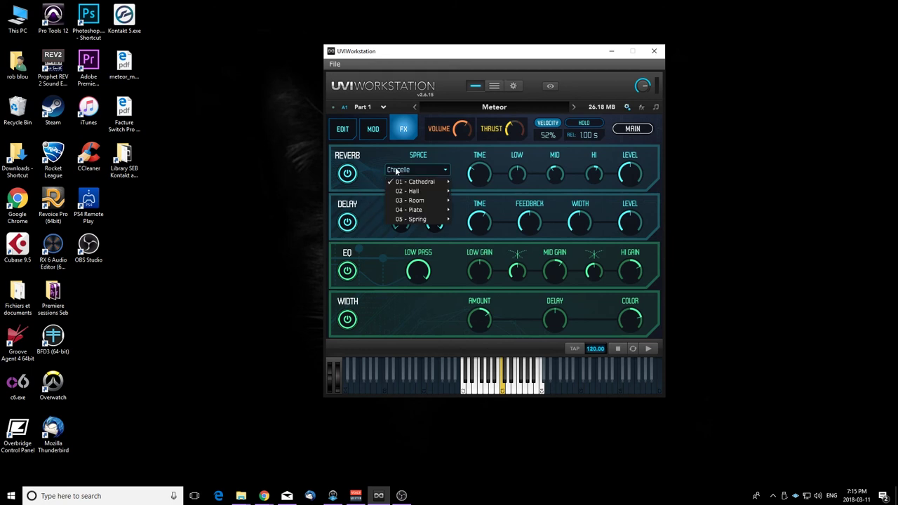
pyautogui.moveTo(425, 184)
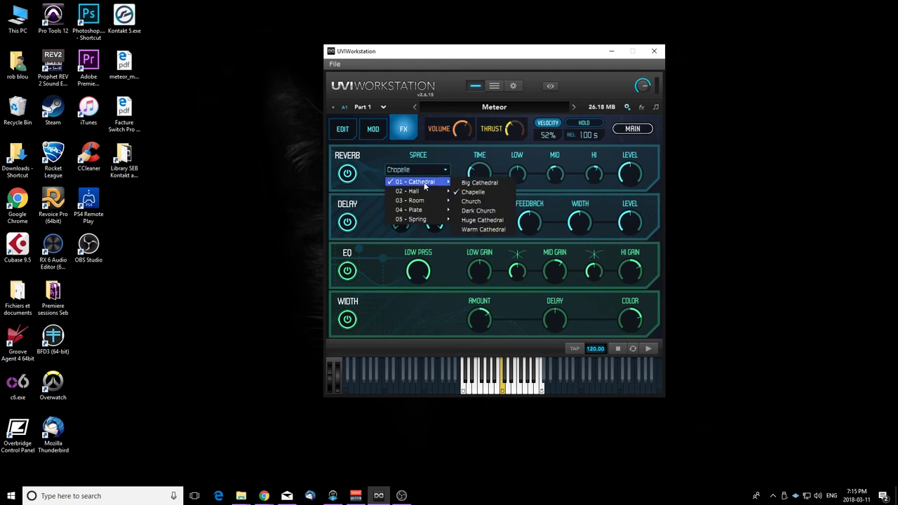
pyautogui.moveTo(425, 222)
pyautogui.click(462, 167)
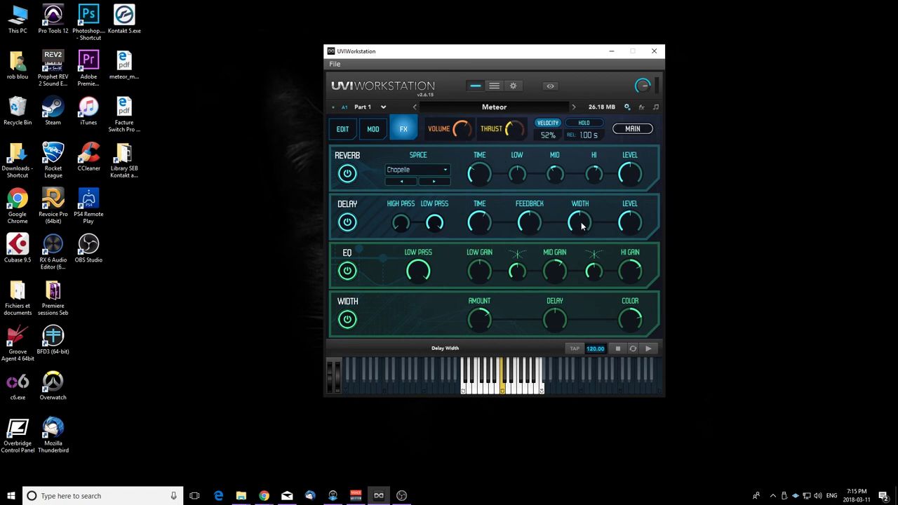
# Load the Idea preset from the 09 - Rises category and open its settings page
pyautogui.moveTo(492, 216)
pyautogui.click(636, 131)
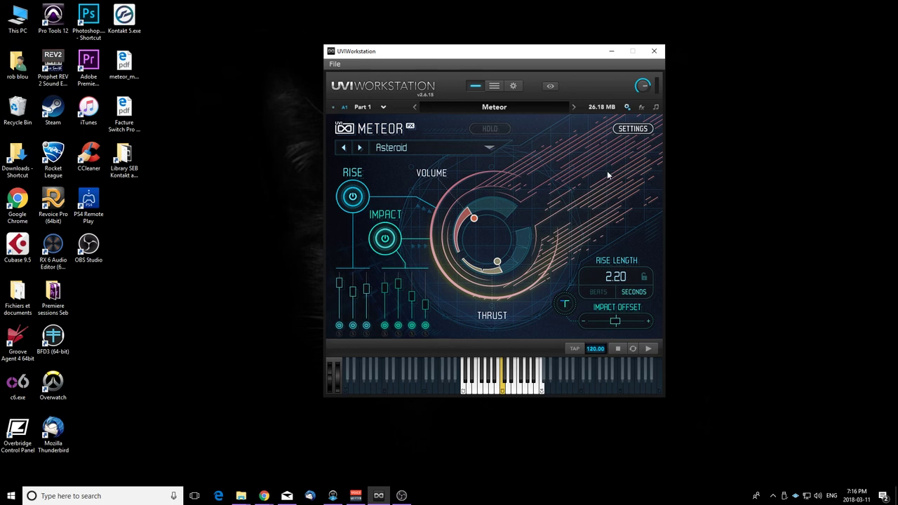
pyautogui.click(488, 149)
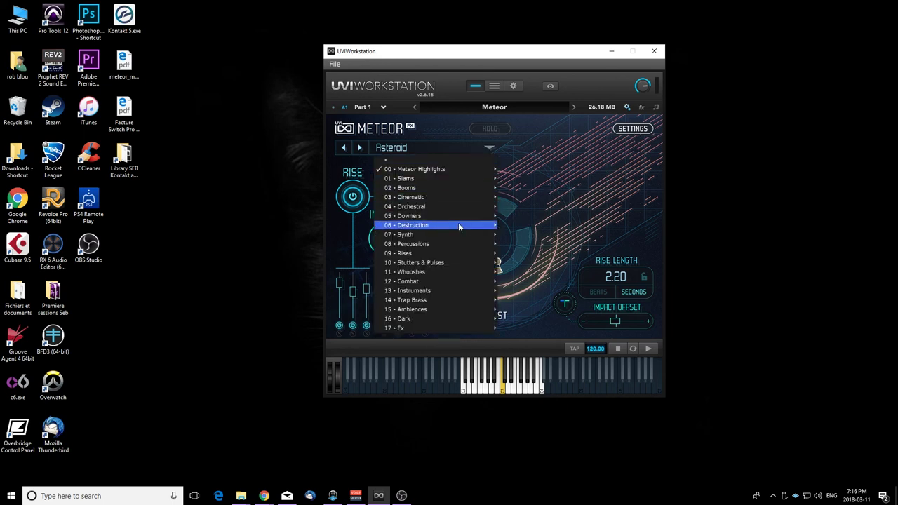
pyautogui.moveTo(456, 257)
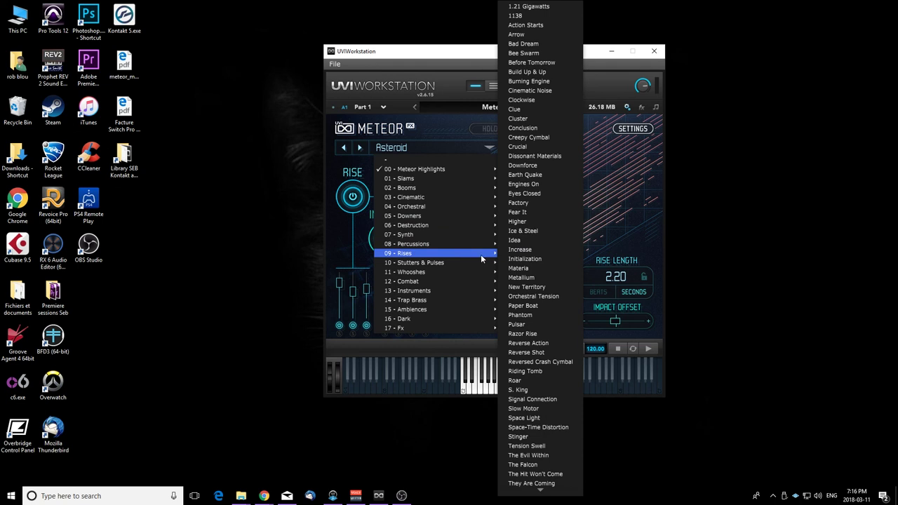
pyautogui.click(523, 240)
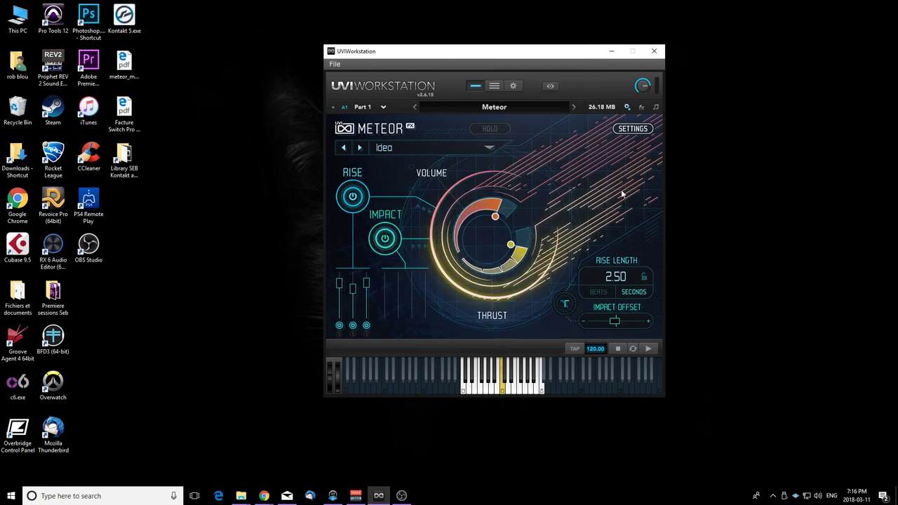
pyautogui.click(633, 129)
# Show Idea's Rise and Impact layers in the Edit view
pyautogui.click(343, 129)
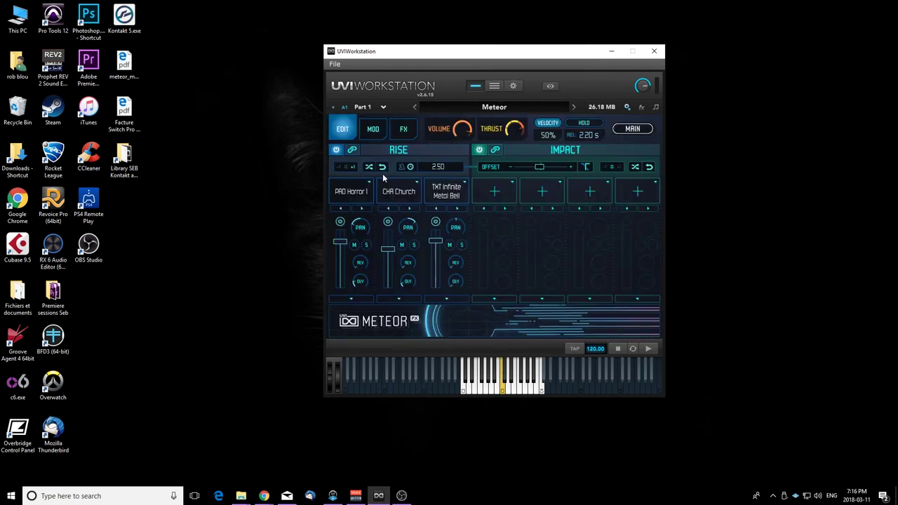